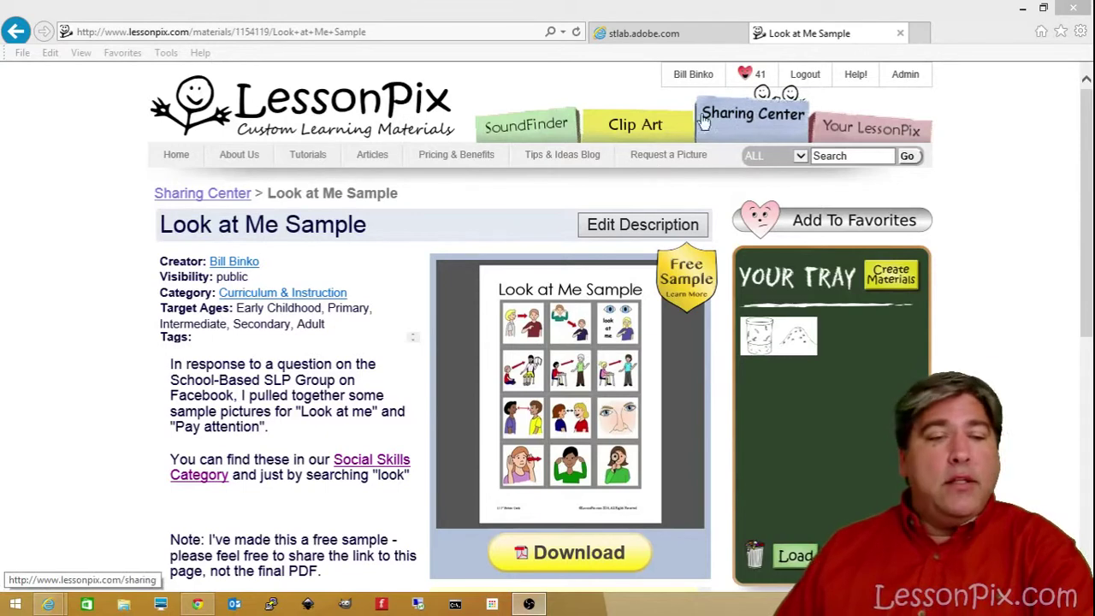
Download the 'Open House Scavenger Hunt- Pick a Prize!' PDF from LessonPix's Sharing Center and open it
left_click(767, 133)
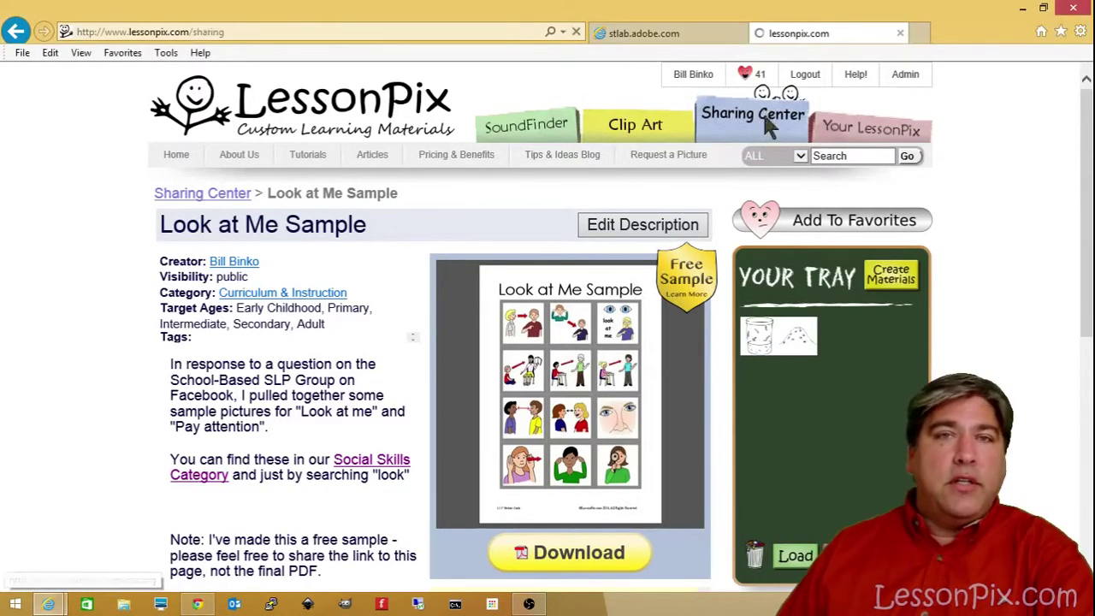
scroll(601, 299, "down", 5)
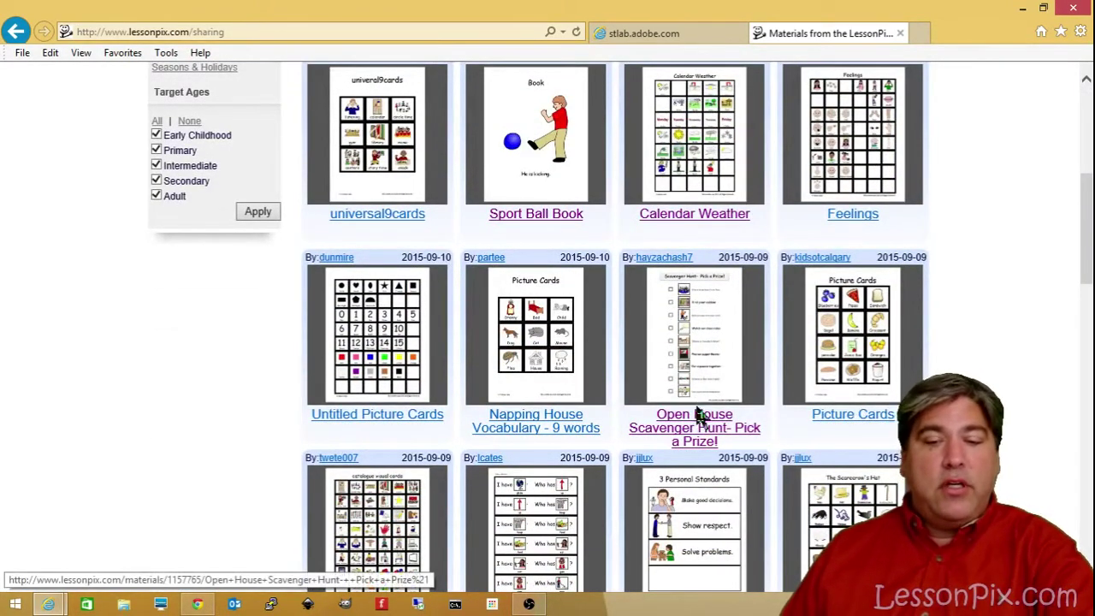
left_click(697, 439)
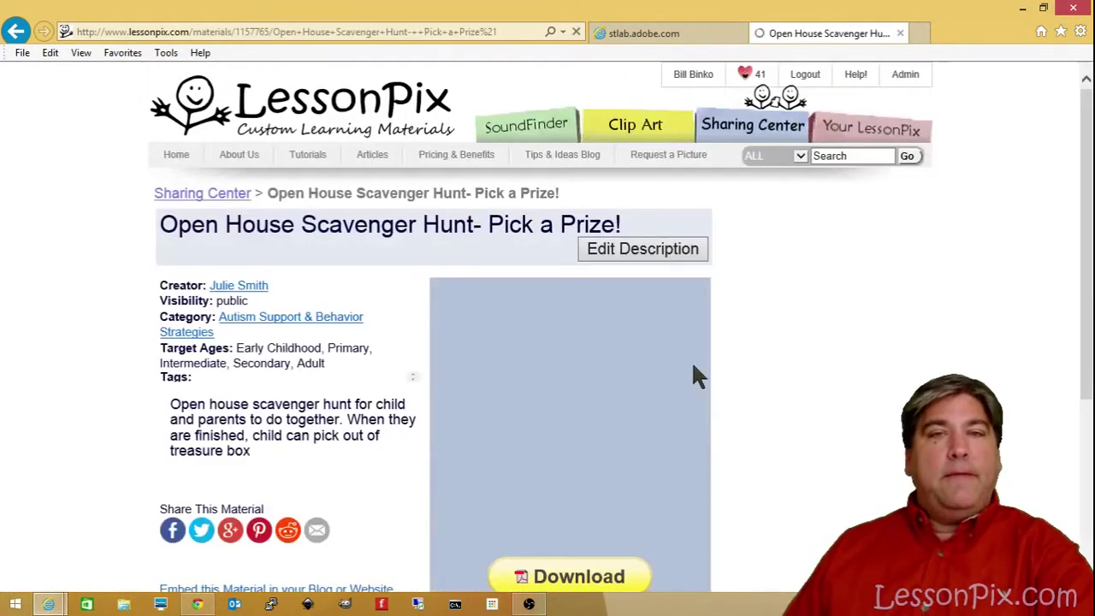
scroll(678, 300, "down", 2)
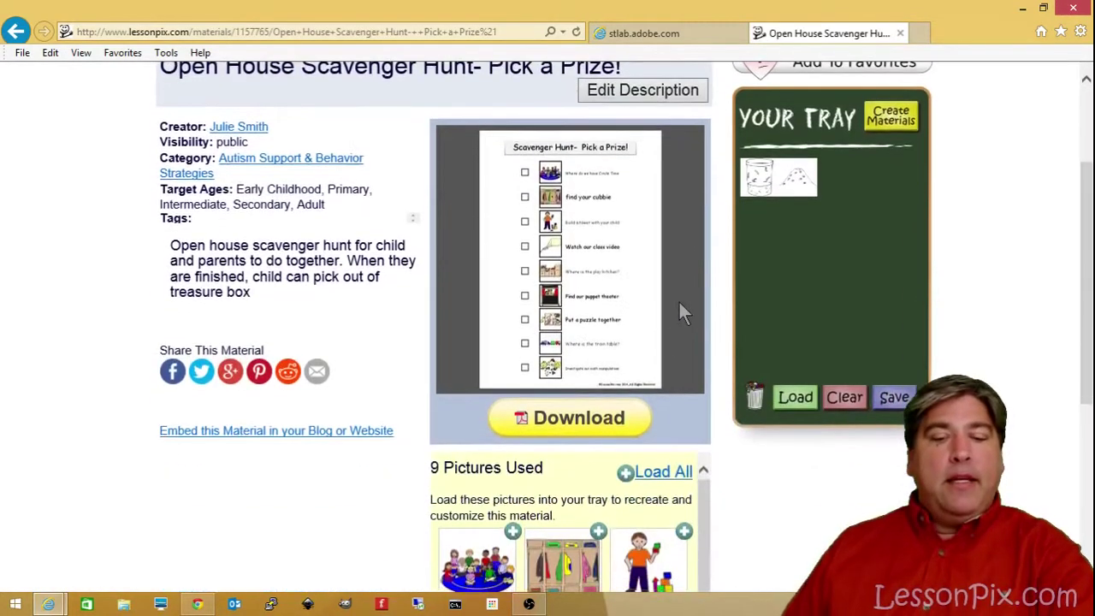
left_click(579, 421)
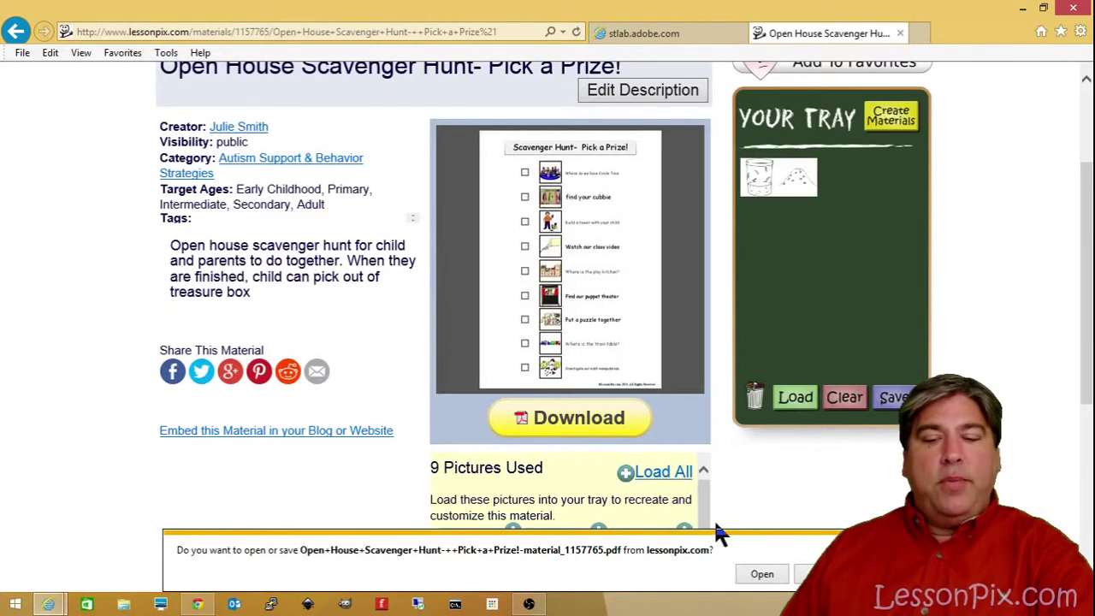
left_click(768, 578)
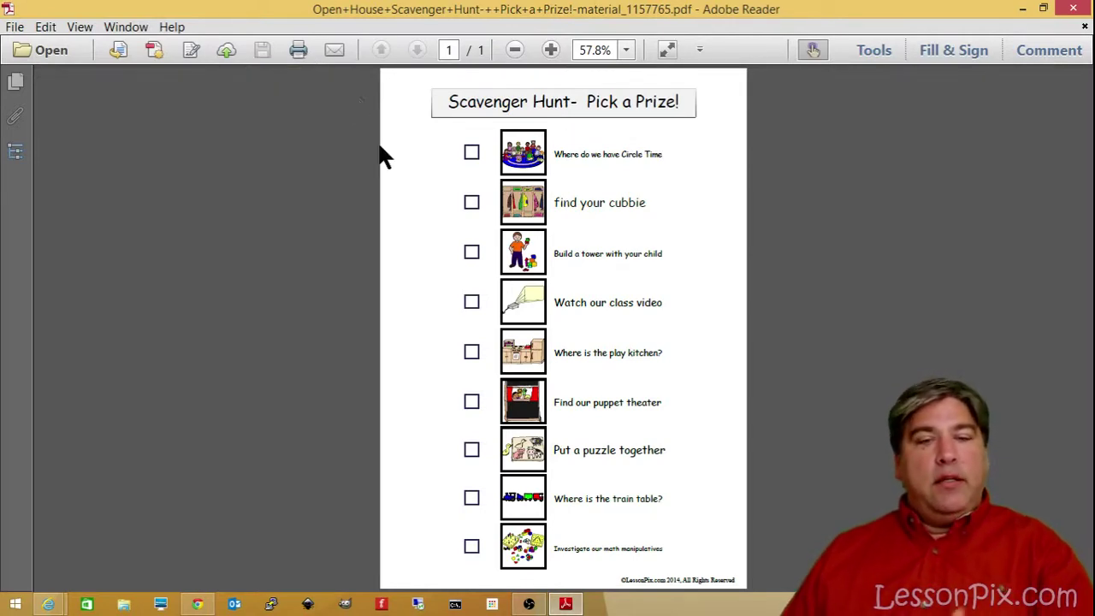
Open Adobe Reader's Print dialog with Ctrl+P, close it unprinted, then display the File menu
key("ctrl+p")
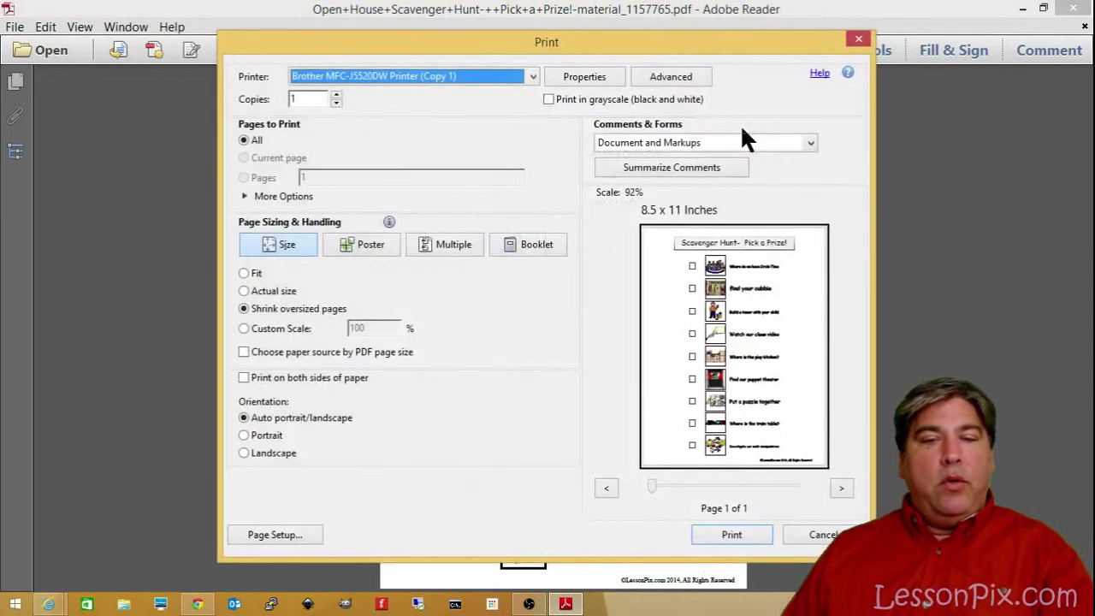
left_click(851, 41)
left_click(14, 28)
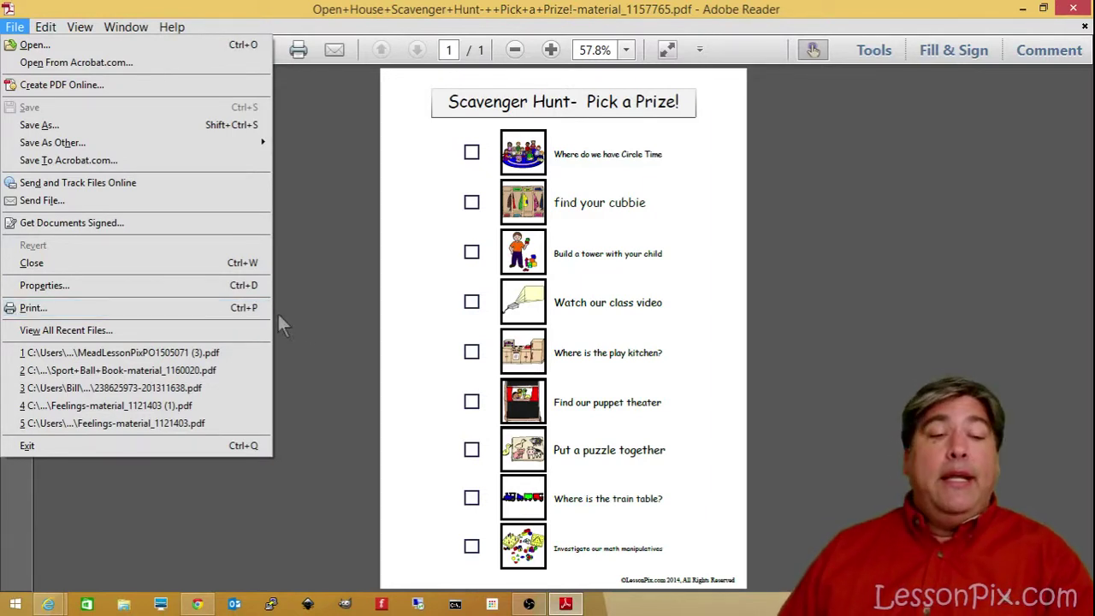
Dismiss the File menu, reopen the Print dialog with Ctrl+P, and cancel it
left_click(323, 316)
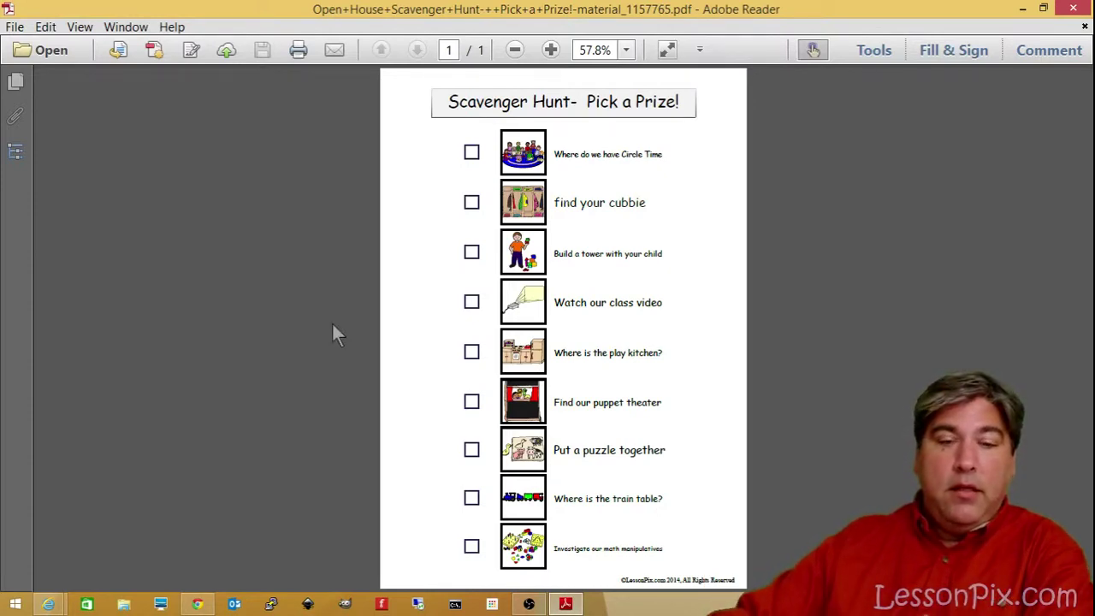
key("ctrl+p")
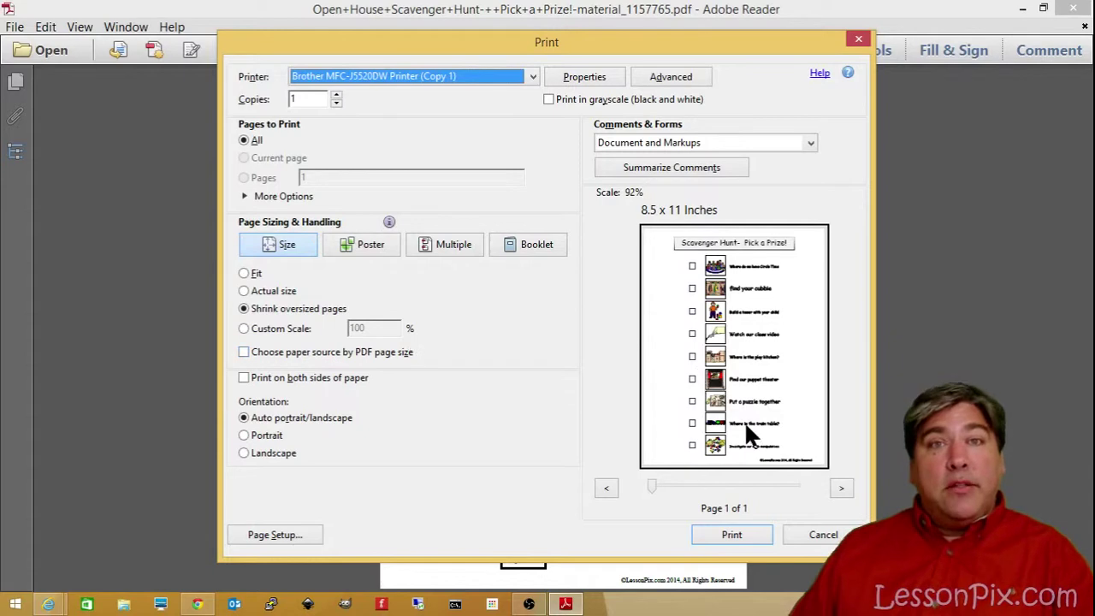
left_click(821, 536)
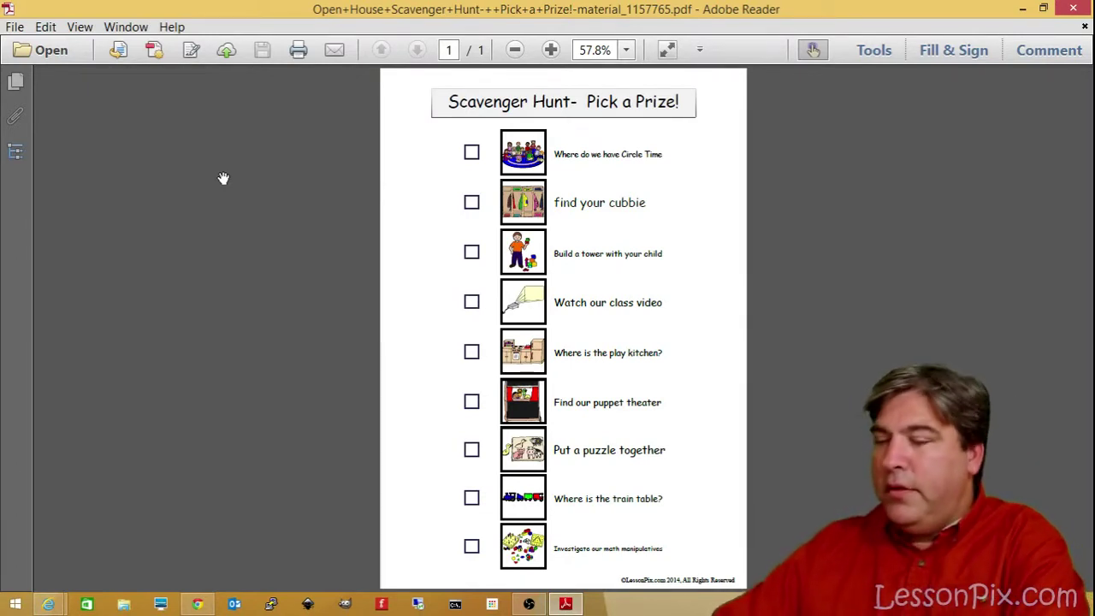
Enter Read Mode, view the Page Thumbnails, Attachments and Model Tree panels, then collapse the side panel
key("ctrl+h")
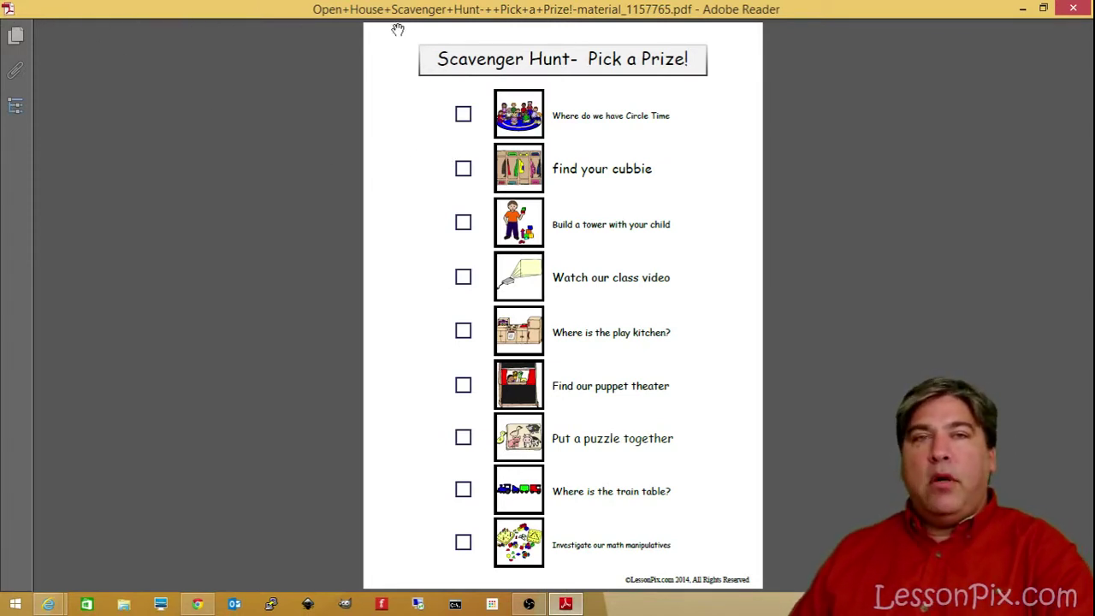
left_click(16, 39)
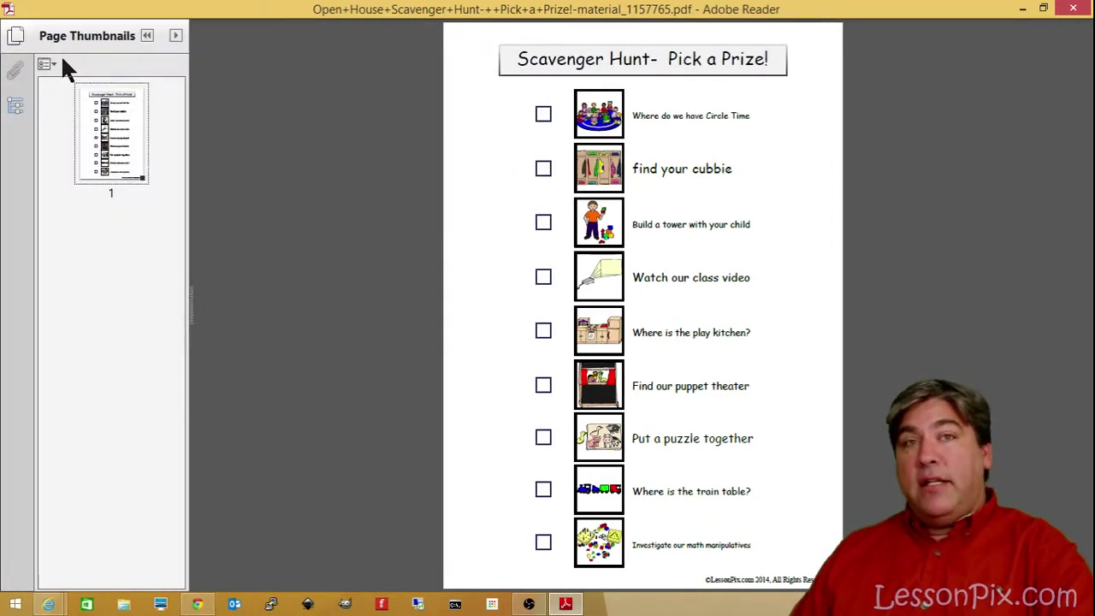
left_click(15, 73)
left_click(17, 104)
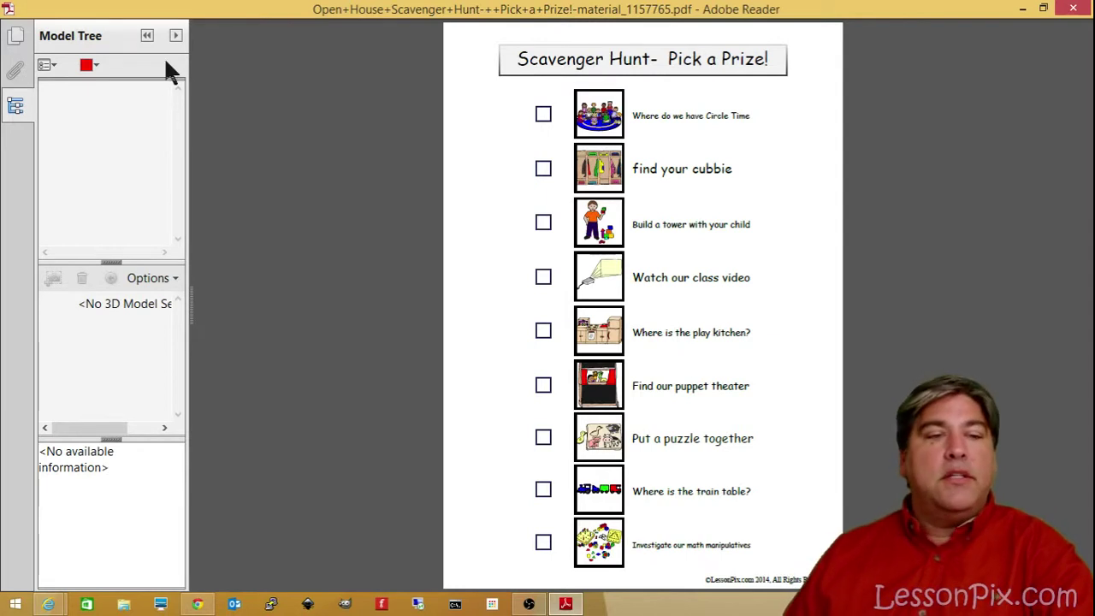
left_click(147, 36)
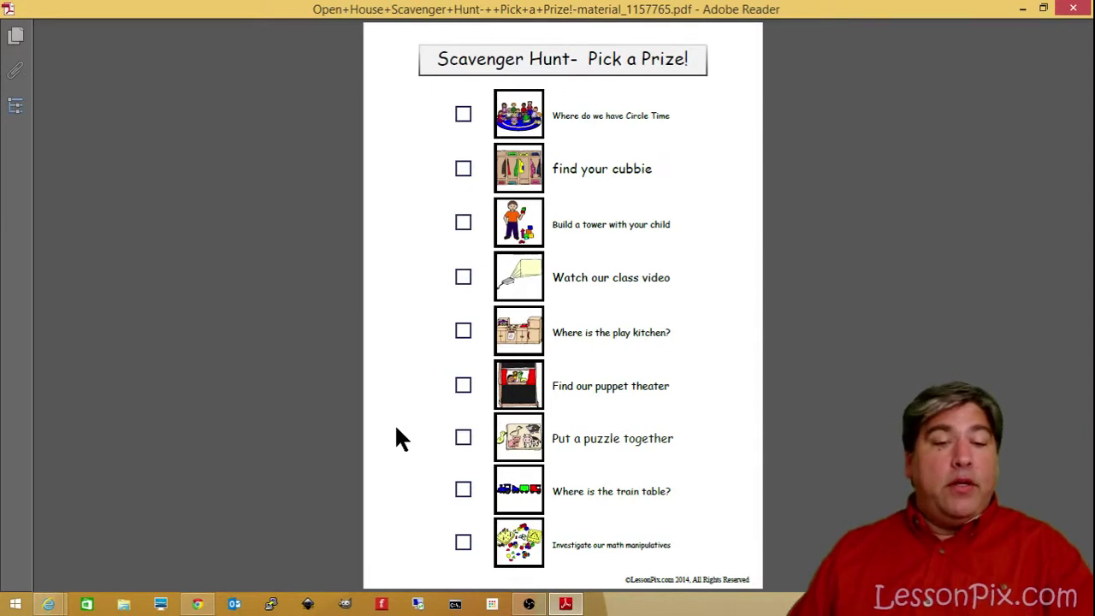
right_click(346, 176)
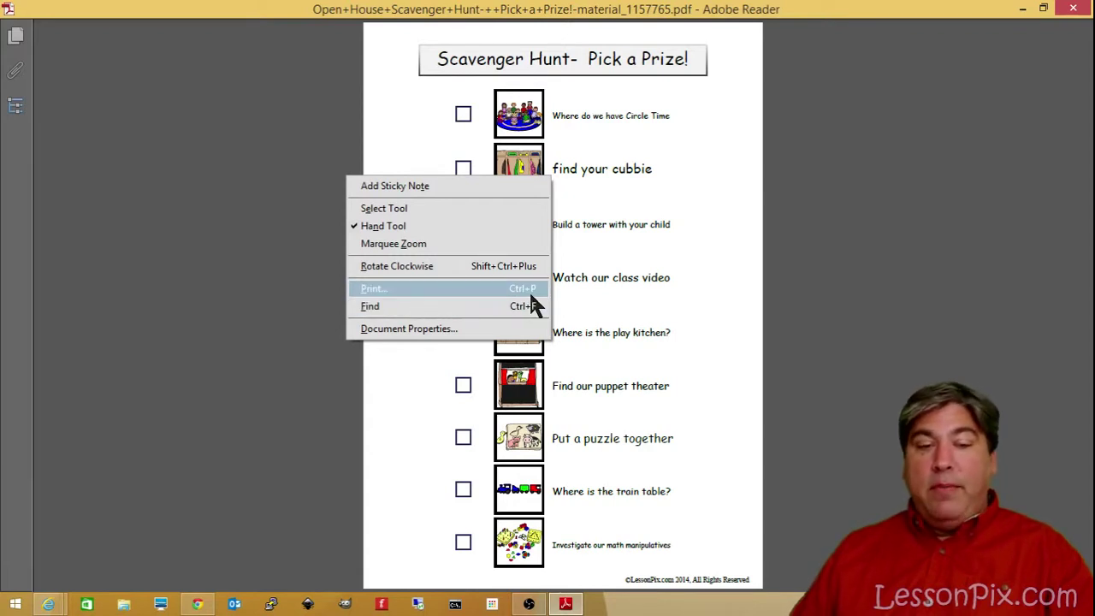
left_click(258, 204)
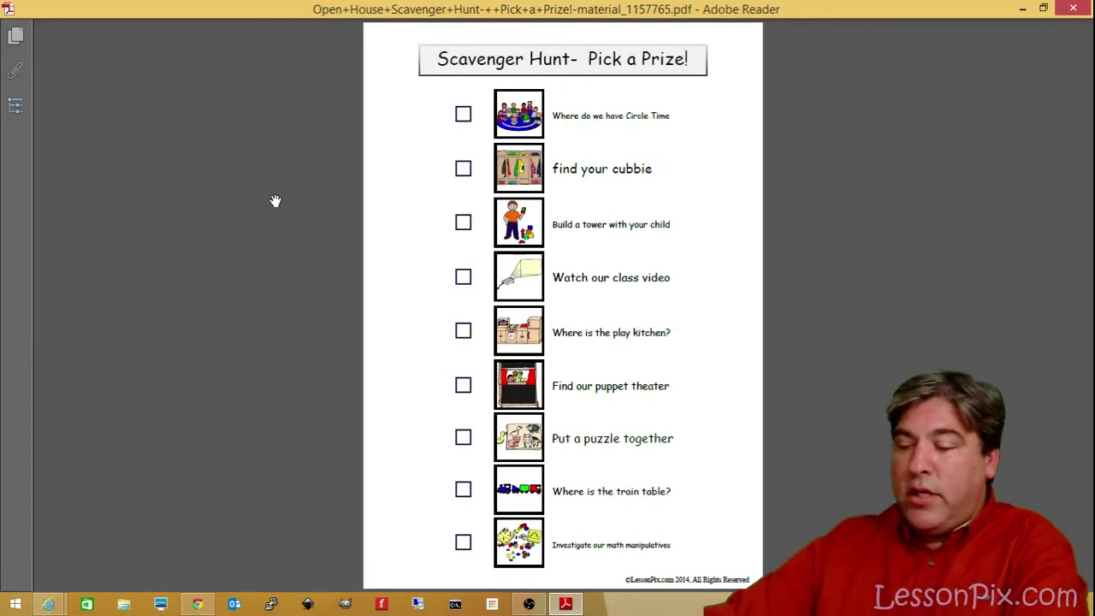
Restore the menu bar and toolbar with F9 and F8, then Alt+Tab over to Chrome
key("F9")
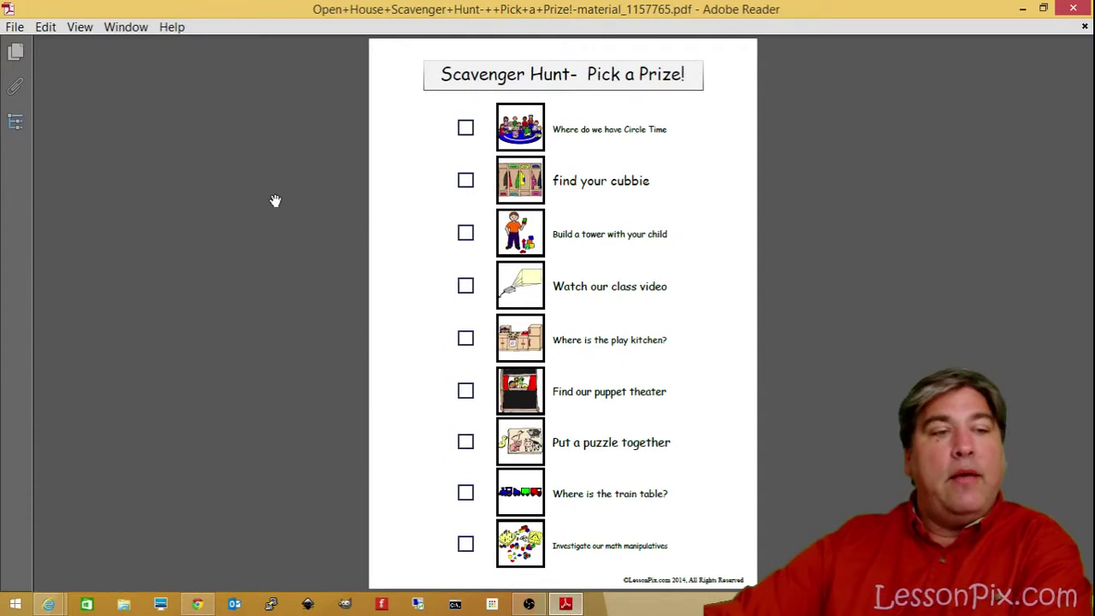
key("F8")
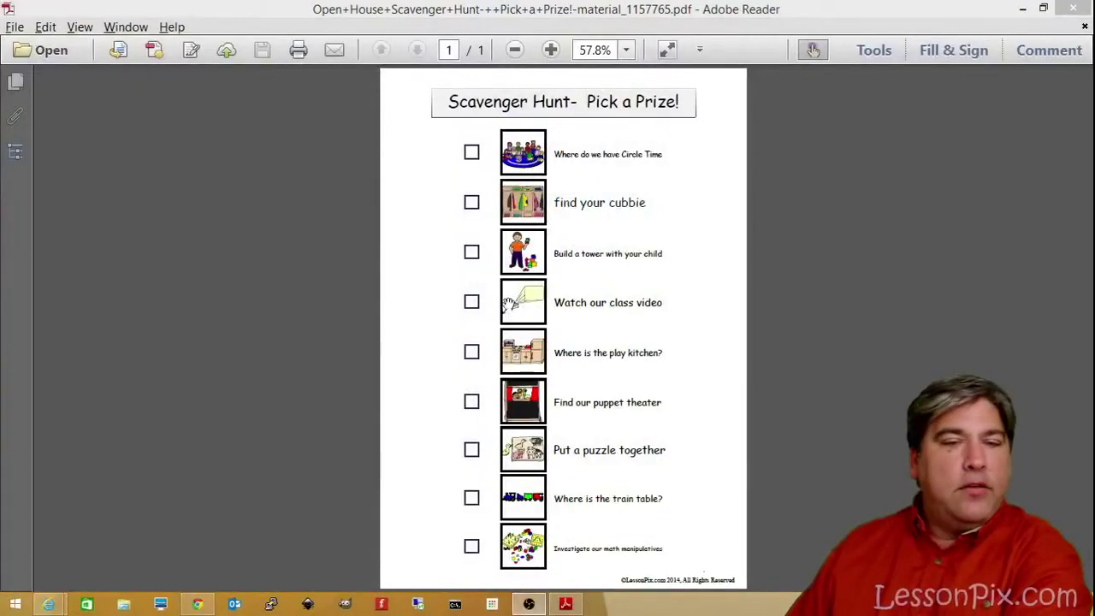
key("alt+Tab")
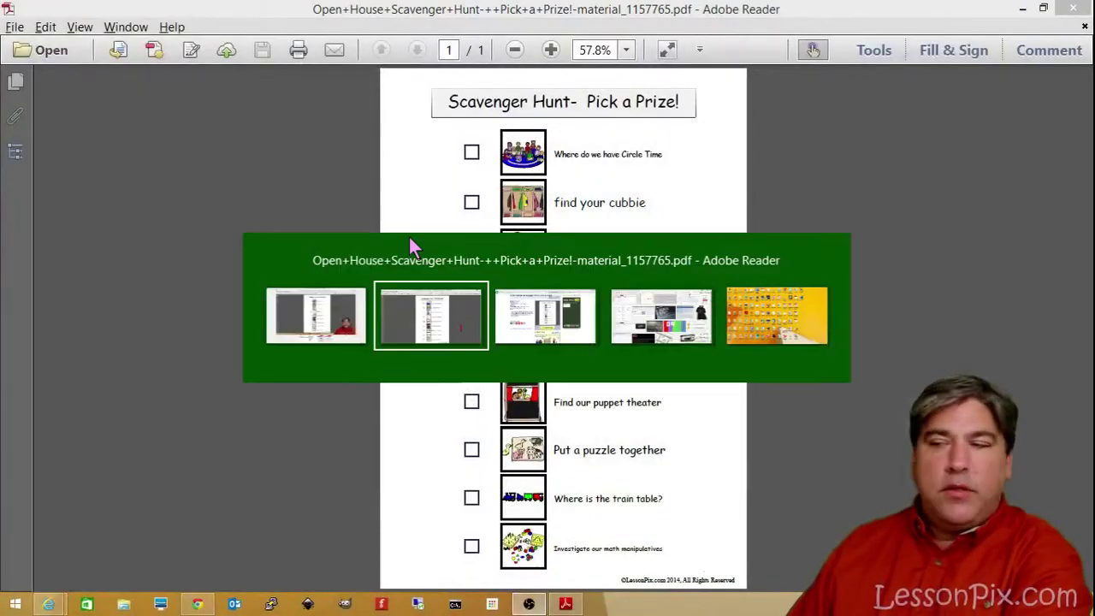
key("alt+Tab")
key("alt+Tab")
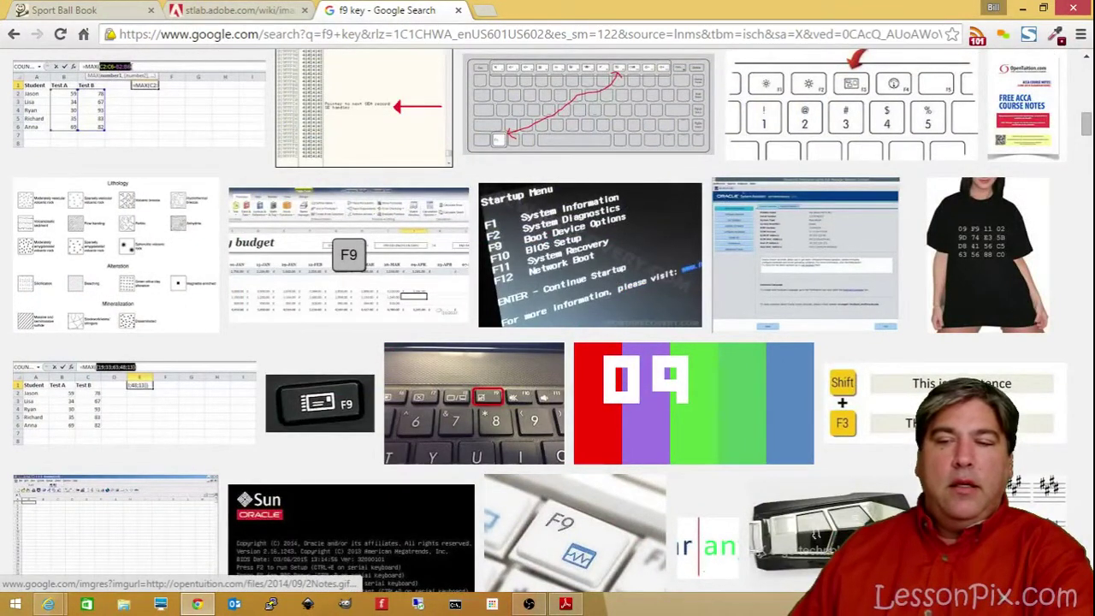
Preview the 'F9 by itself' keyboard image in Google Images, then close the preview
left_click(1088, 86)
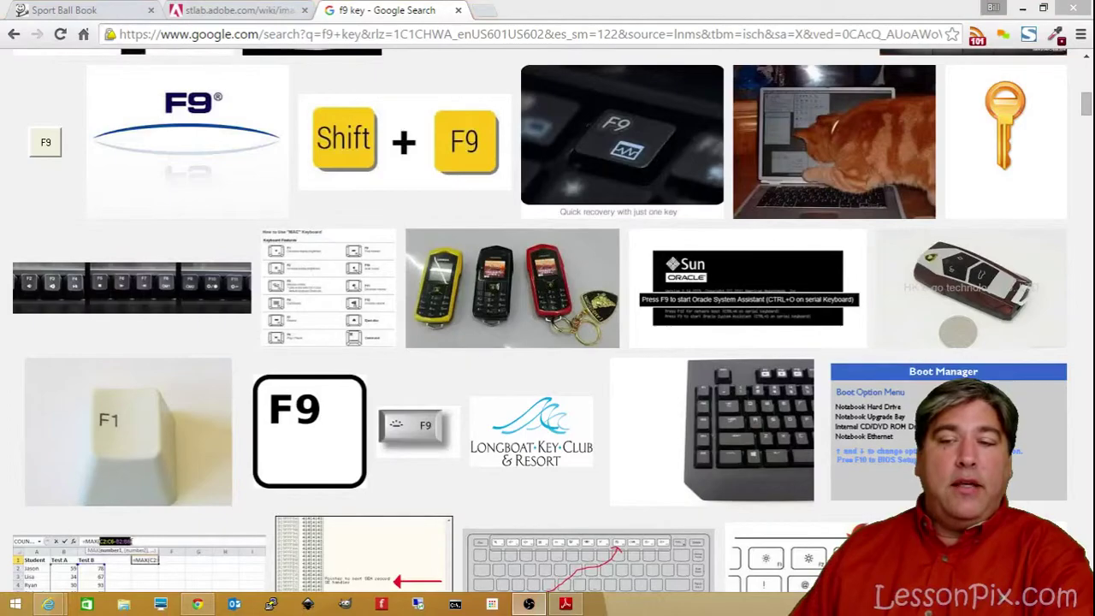
left_click(1088, 86)
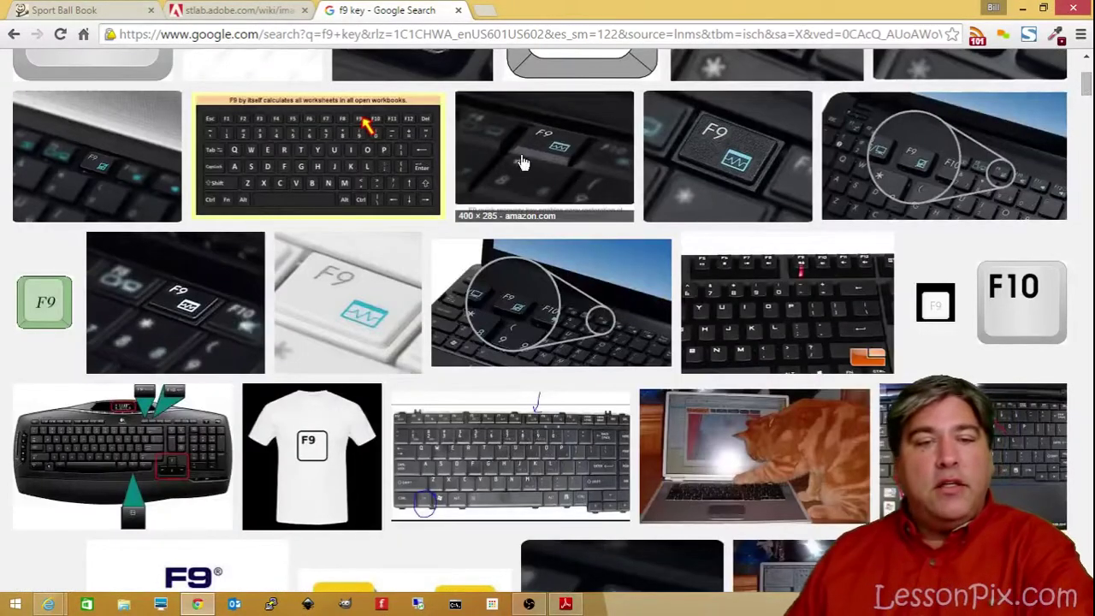
scroll(513, 171, "up", 3)
left_click(363, 423)
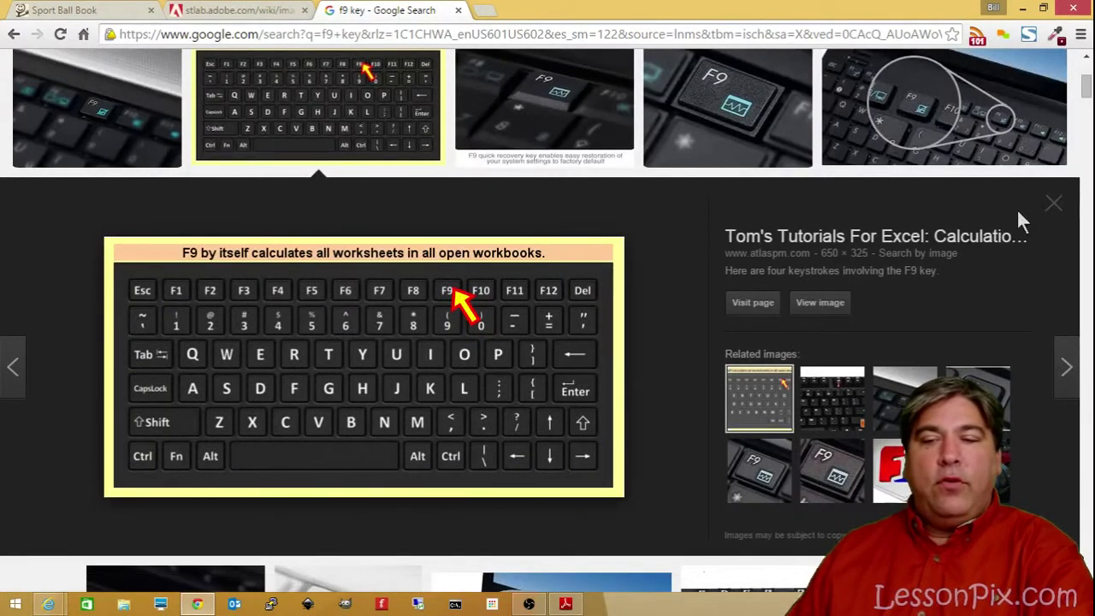
left_click(1053, 205)
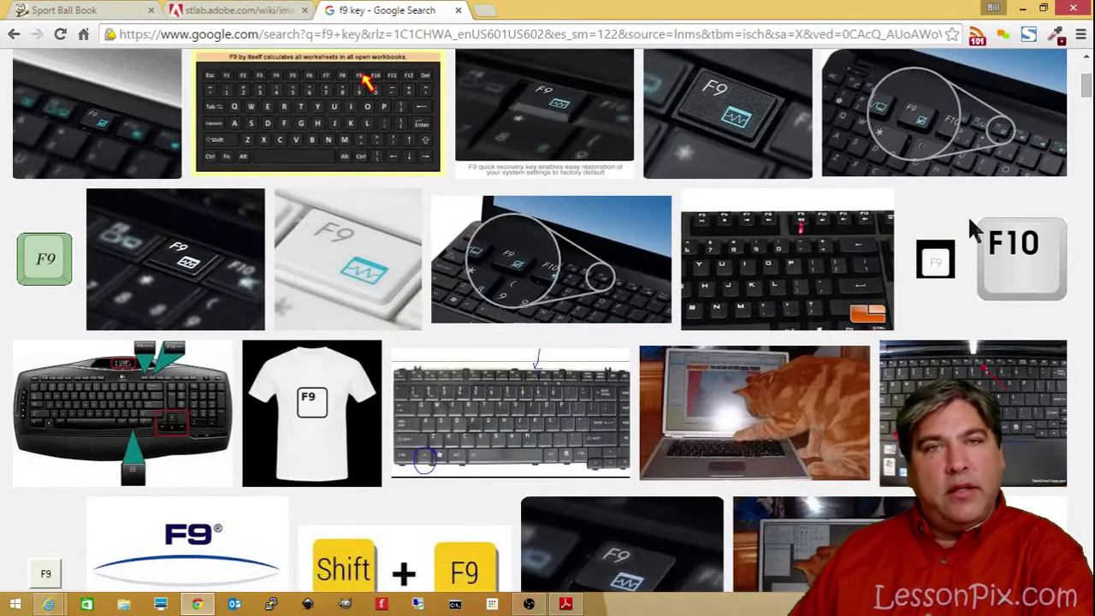
Preview the keyboard image with the red arrow, then switch to the Test.pdf tab
scroll(697, 316, "down", 7)
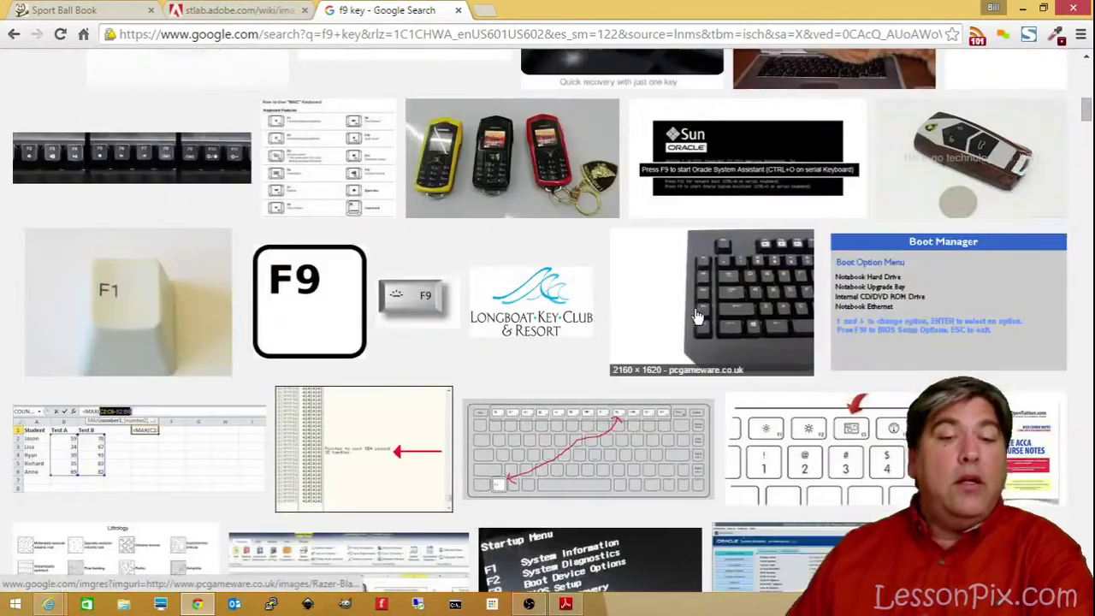
left_click(579, 466)
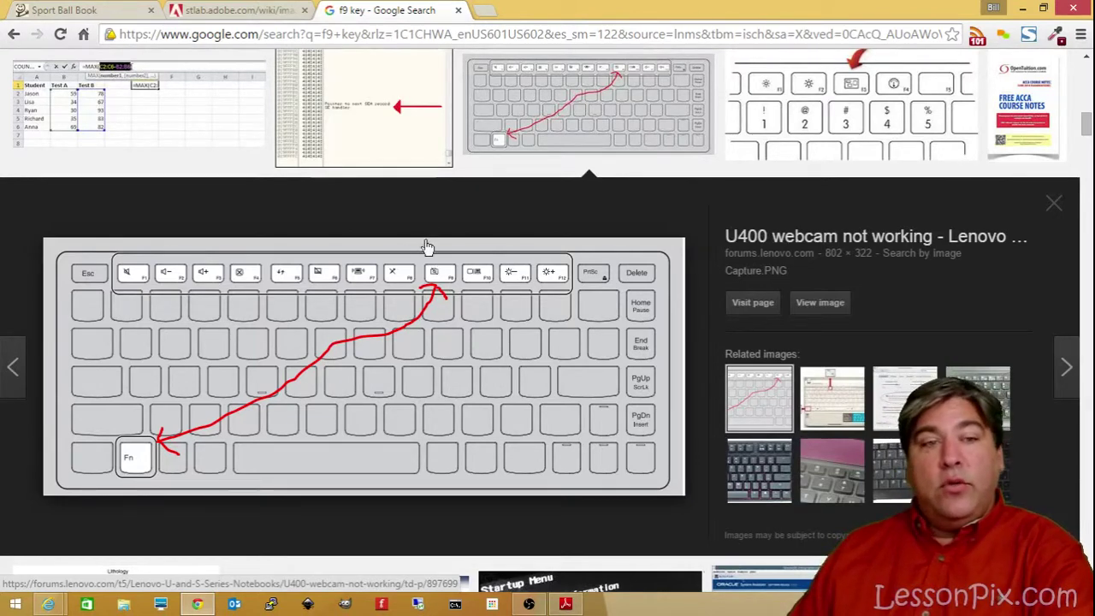
left_click(241, 12)
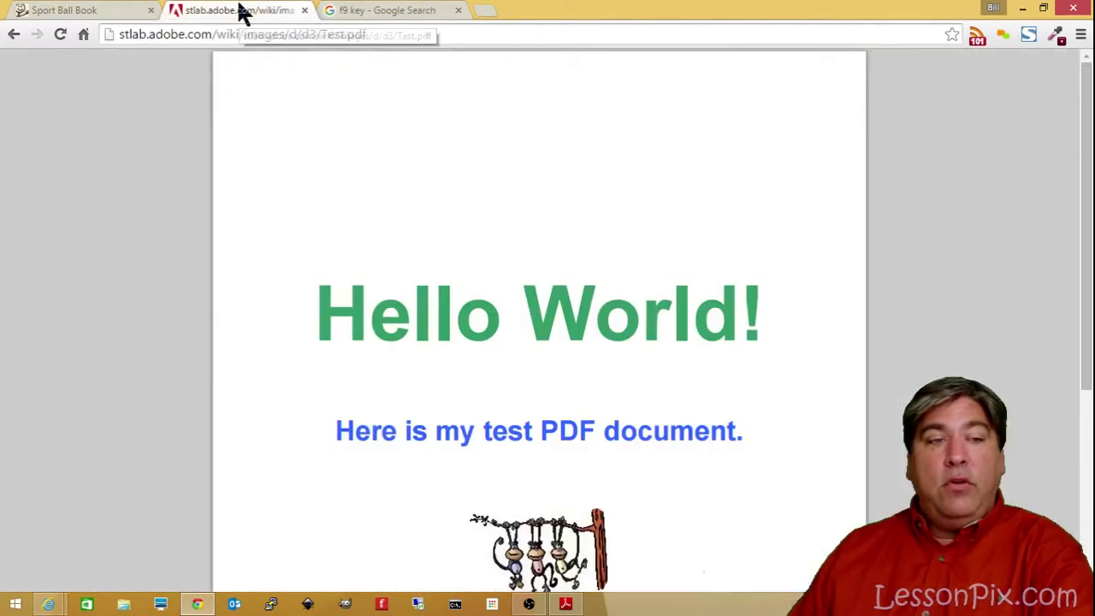
Toggle between the Sport Ball Book and Test.pdf tabs, then open Test.pdf's print preview
left_click(72, 12)
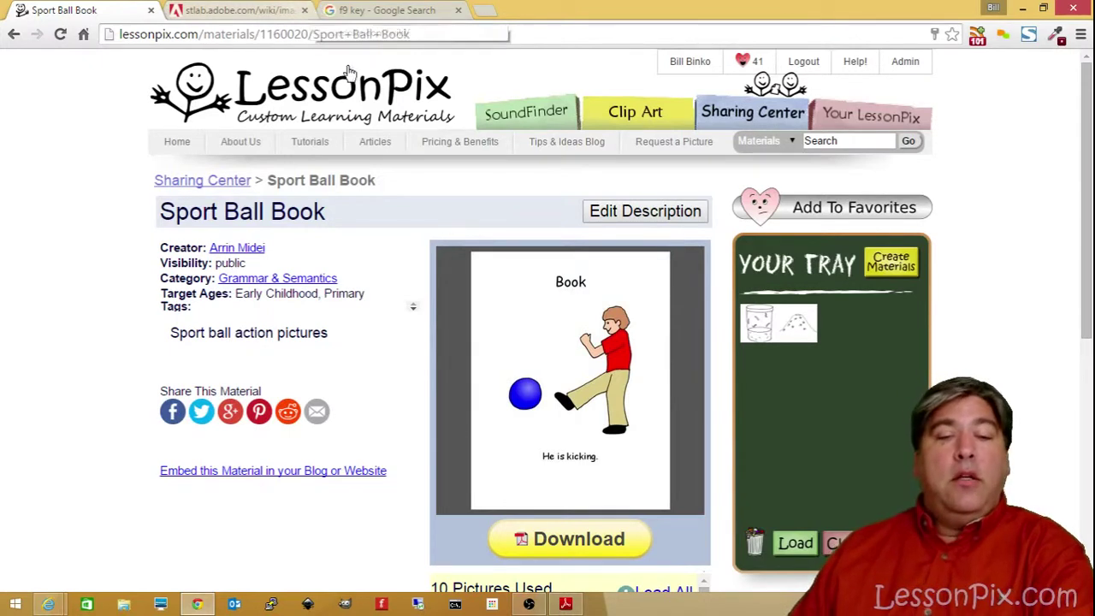
left_click(205, 10)
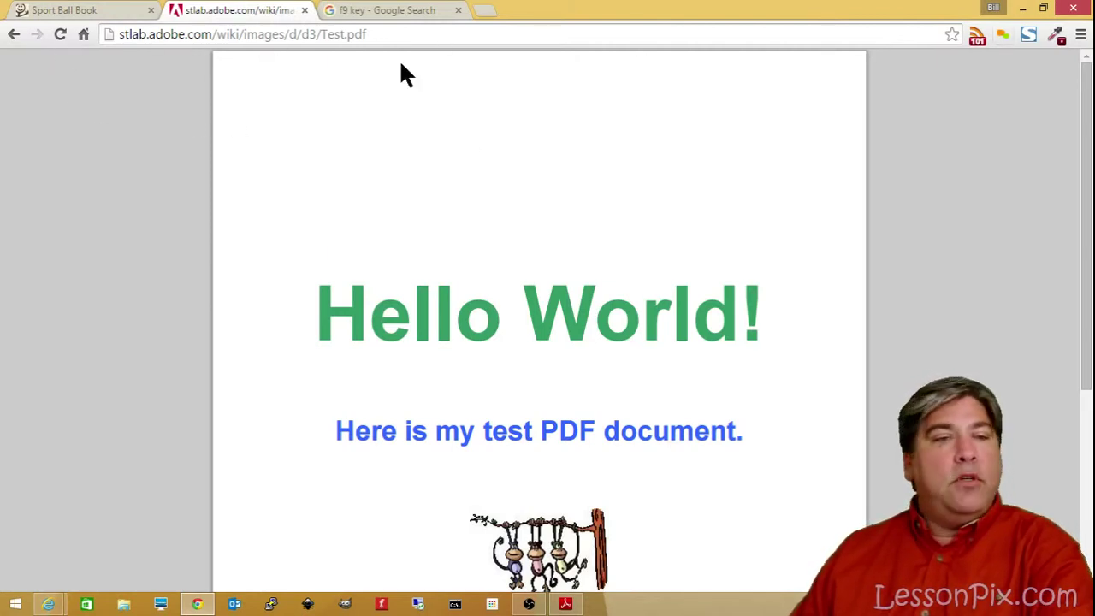
left_click(74, 11)
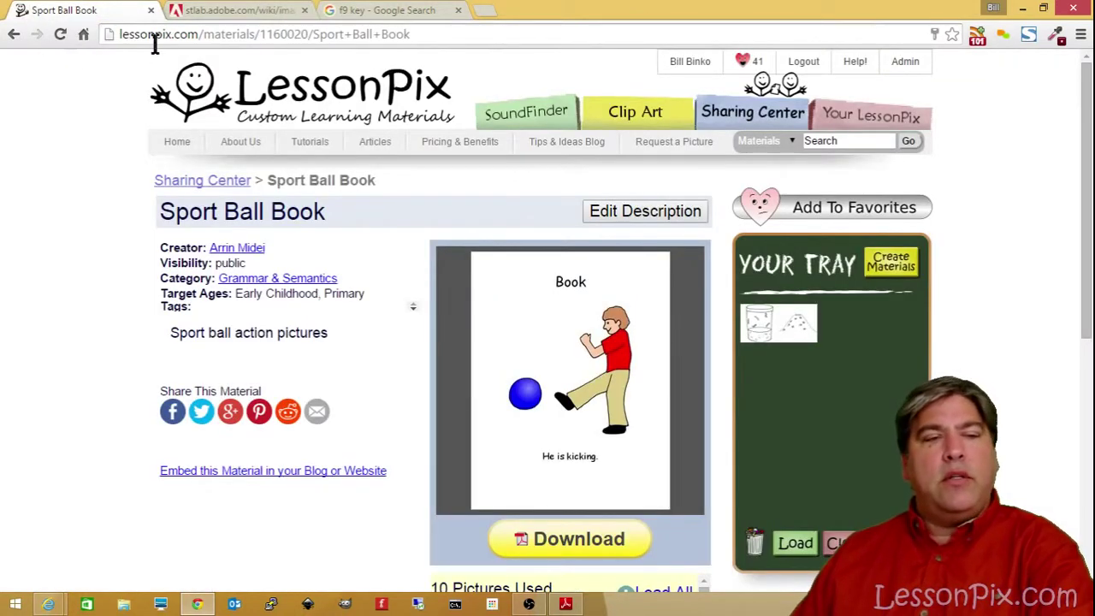
left_click(215, 12)
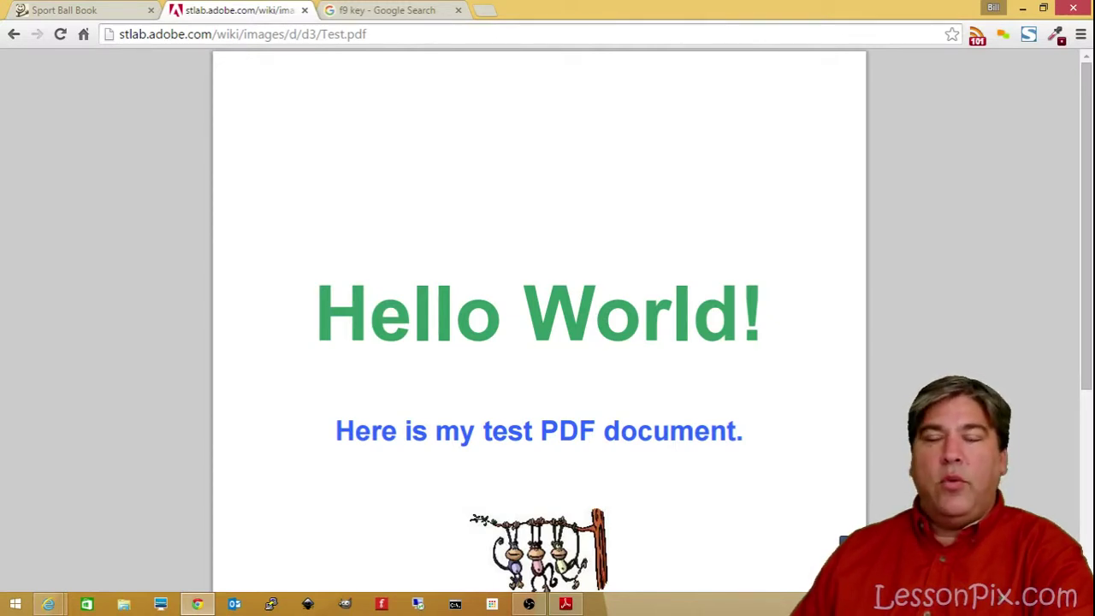
key("ctrl+p")
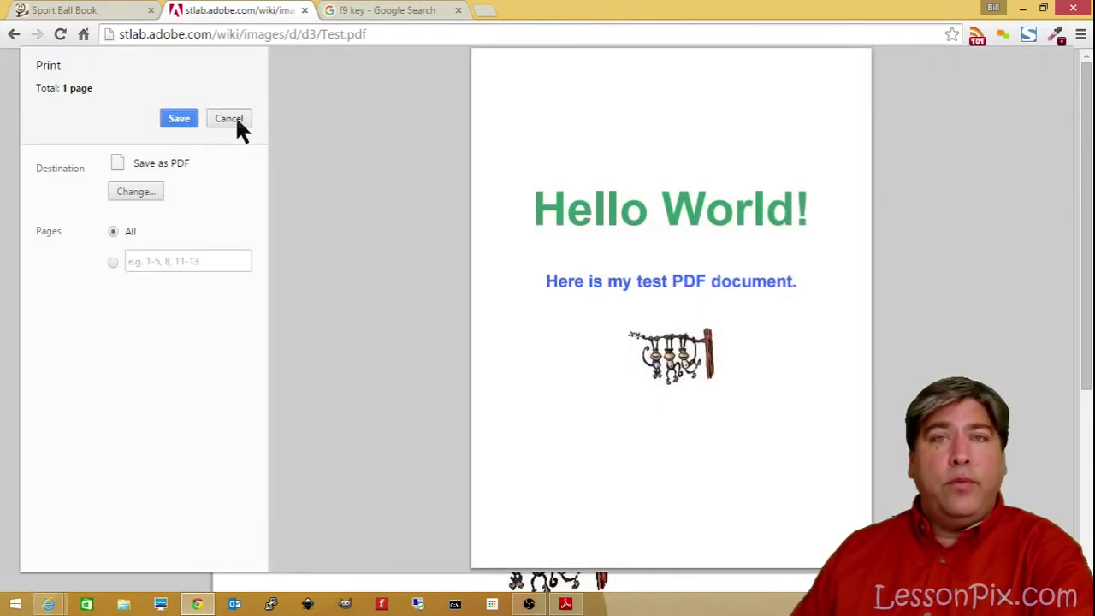
Cancel the print preview, then open Chrome's main menu to show Print... and close it
left_click(237, 122)
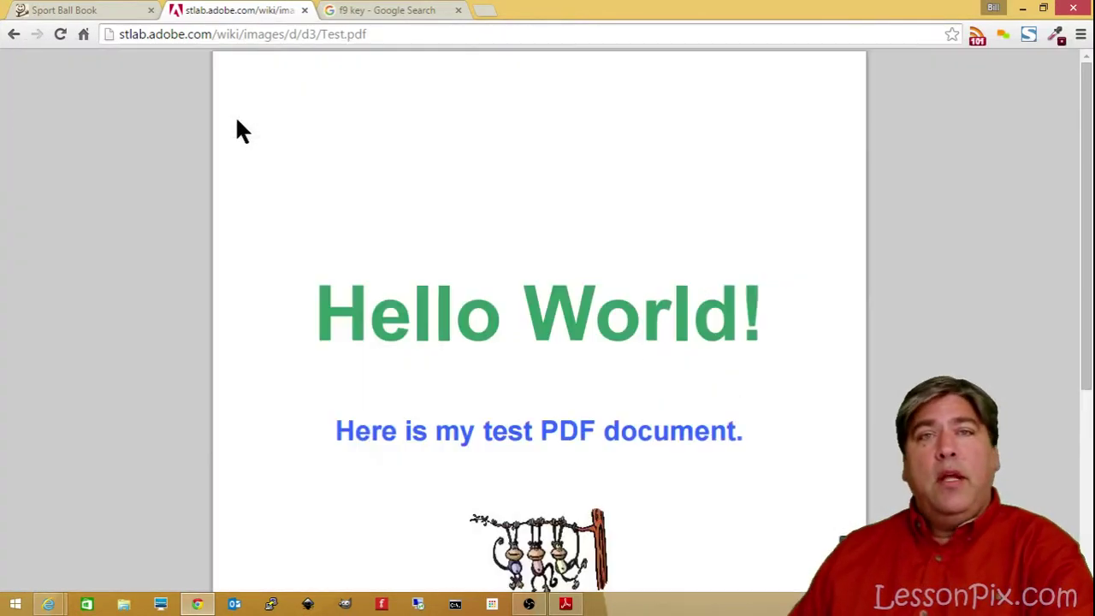
left_click(1084, 39)
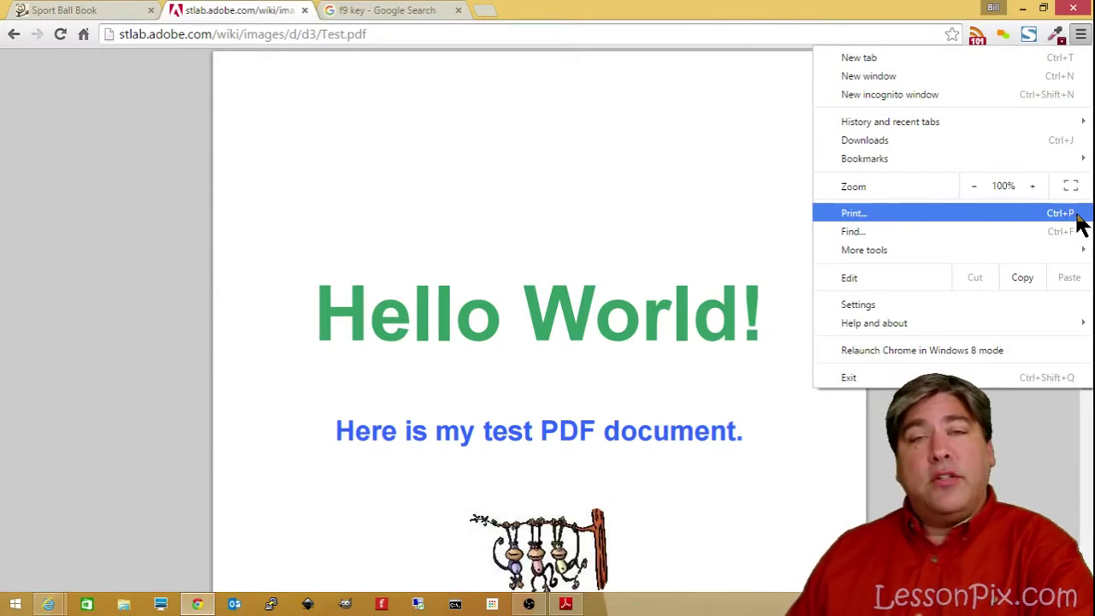
left_click(506, 227)
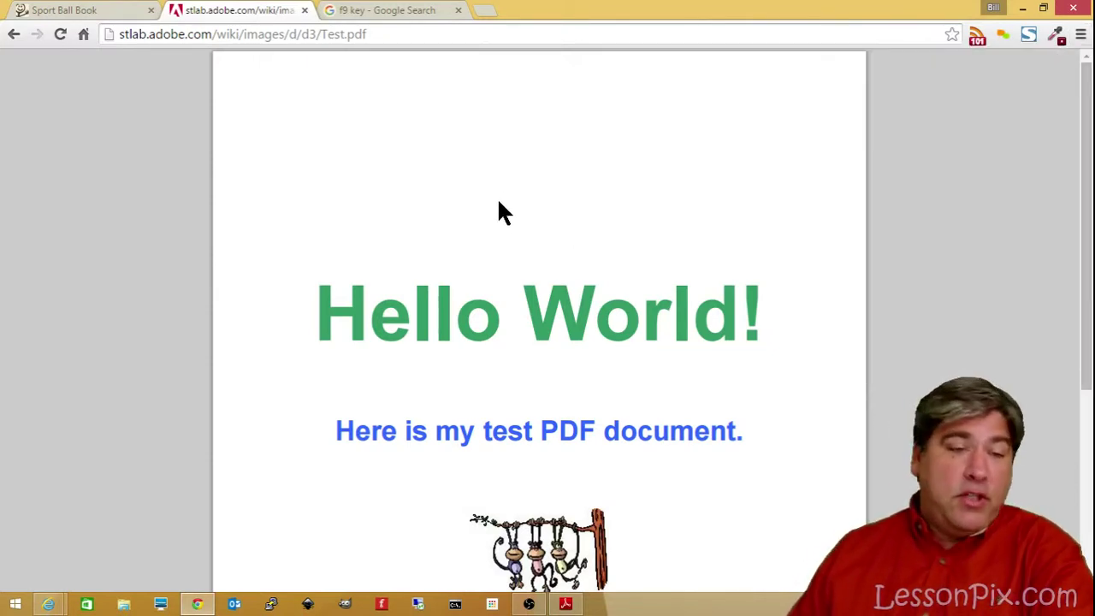